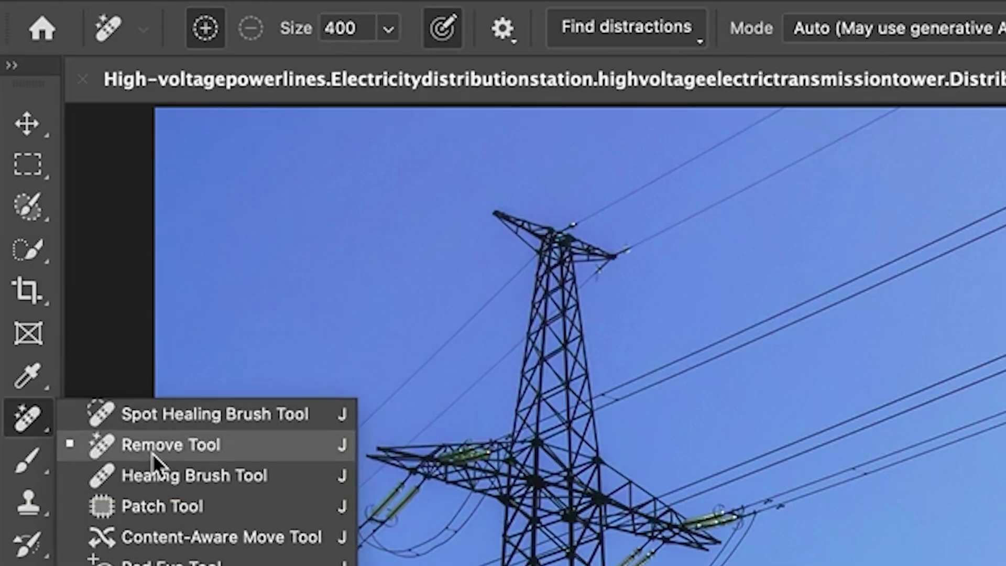
- With the Remove Tool, run Find Distractions > Wires and cables onto a new Layer 1
{"action": "left_click", "coordinate": [153, 448]}
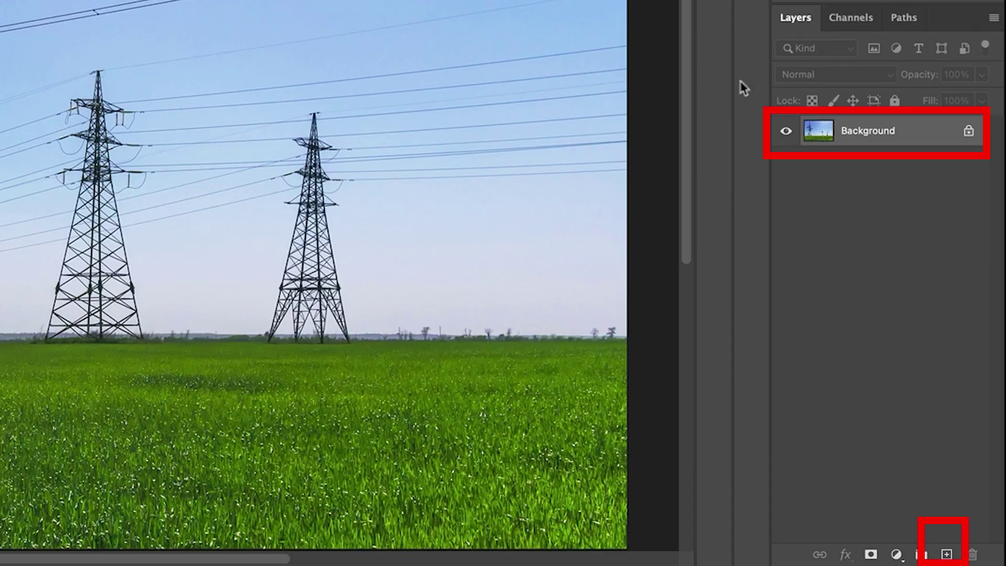
{"action": "left_click", "coordinate": [938, 554]}
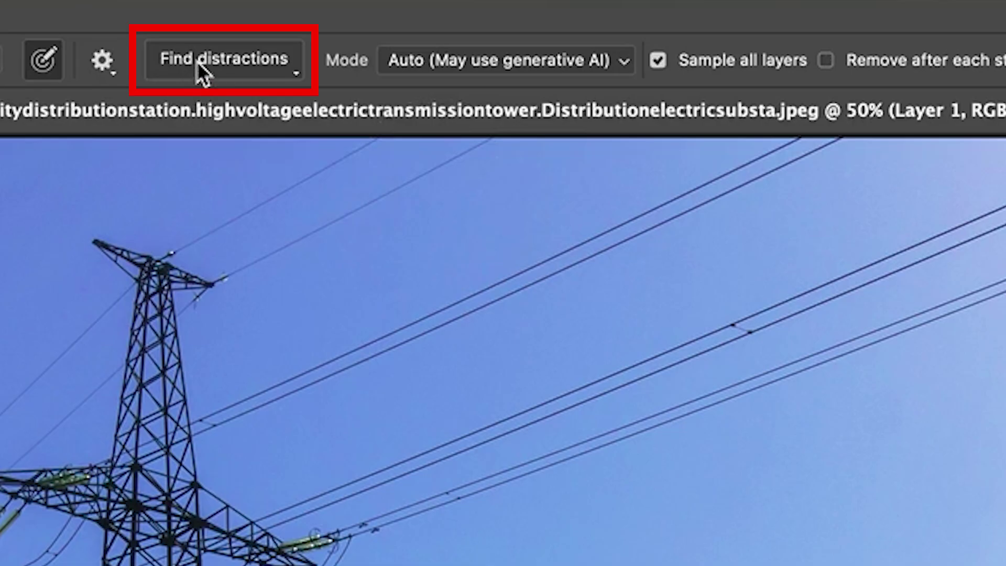
{"action": "left_click", "coordinate": [206, 59]}
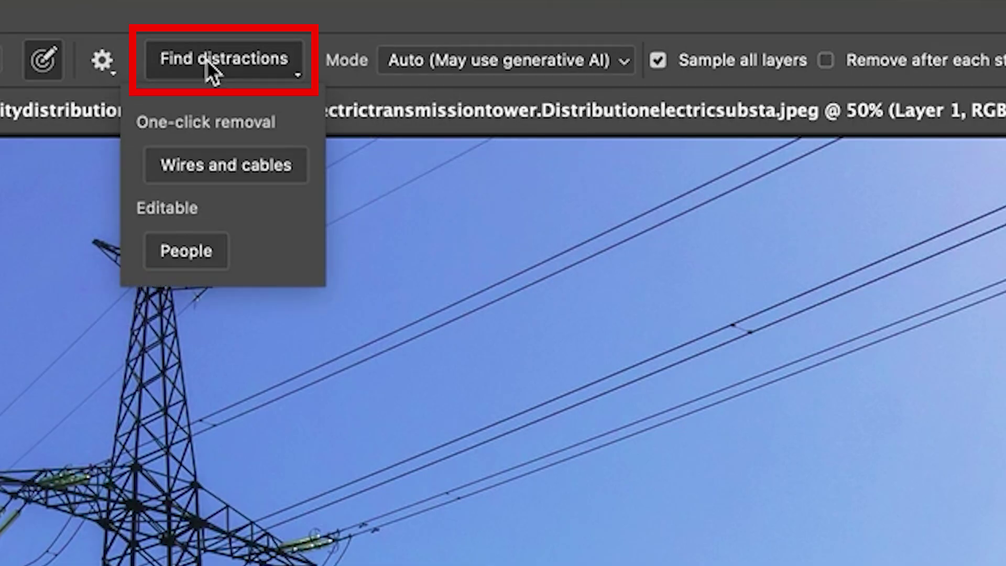
{"action": "left_click", "coordinate": [231, 162]}
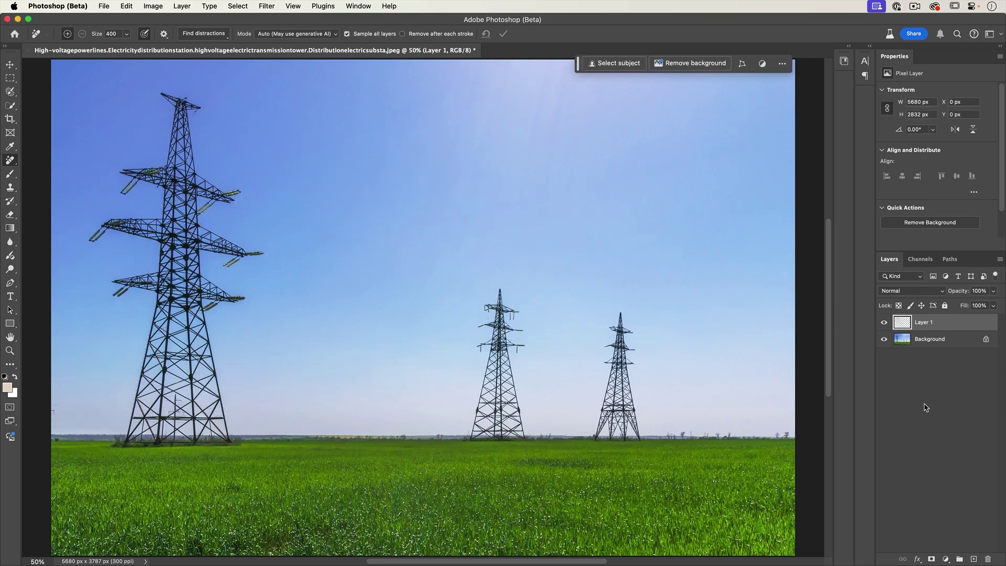
- Toggle Layer 1's visibility repeatedly to compare the towers with and without wires
{"action": "left_click", "coordinate": [885, 322]}
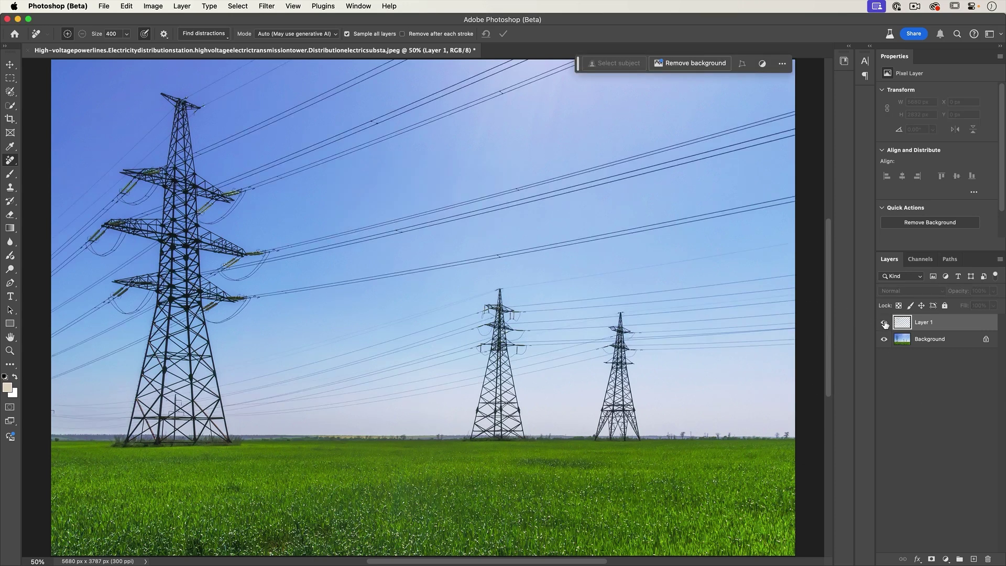
{"action": "left_click", "coordinate": [886, 322]}
{"action": "left_click", "coordinate": [885, 322]}
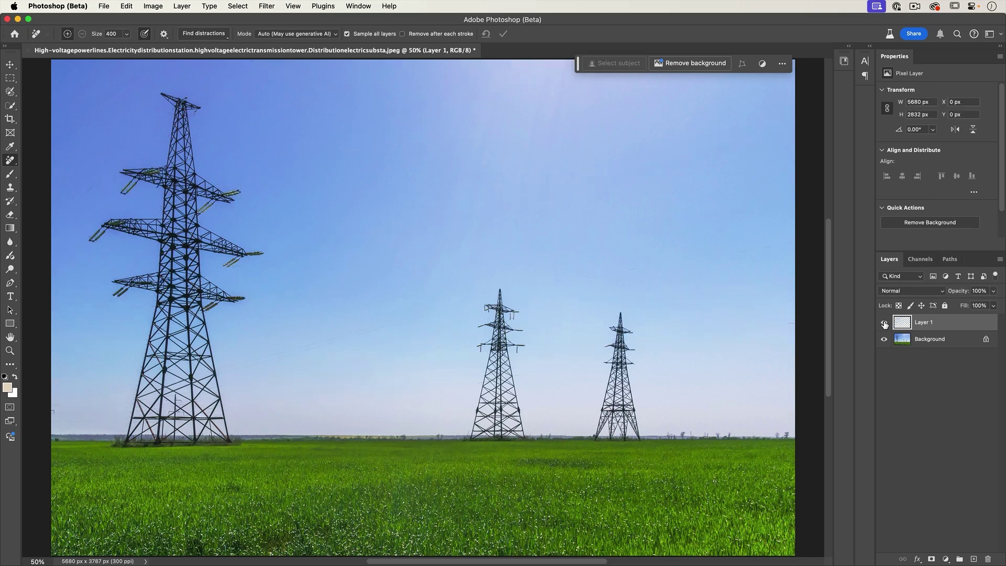
{"action": "left_click", "coordinate": [885, 322]}
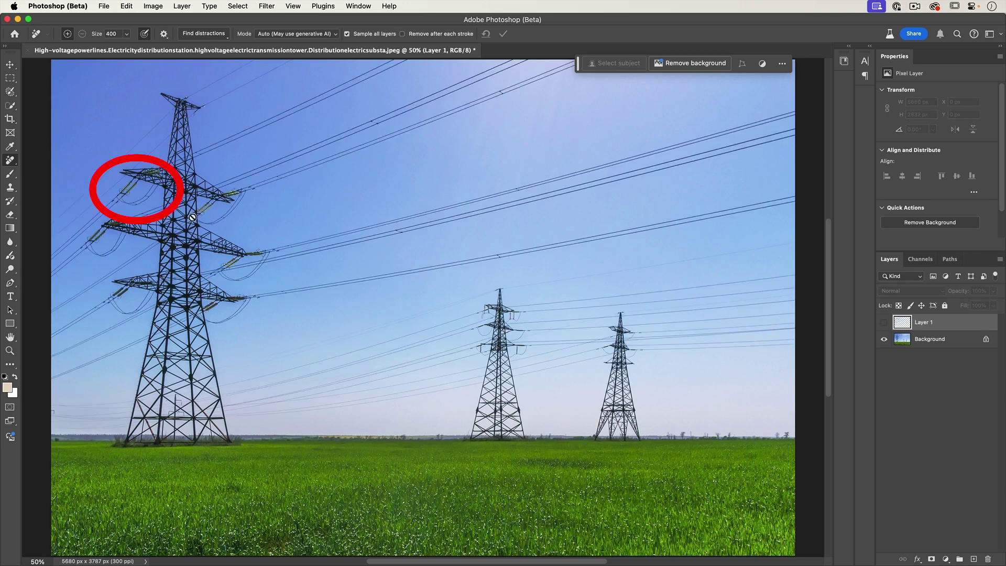
{"action": "left_click", "coordinate": [884, 322]}
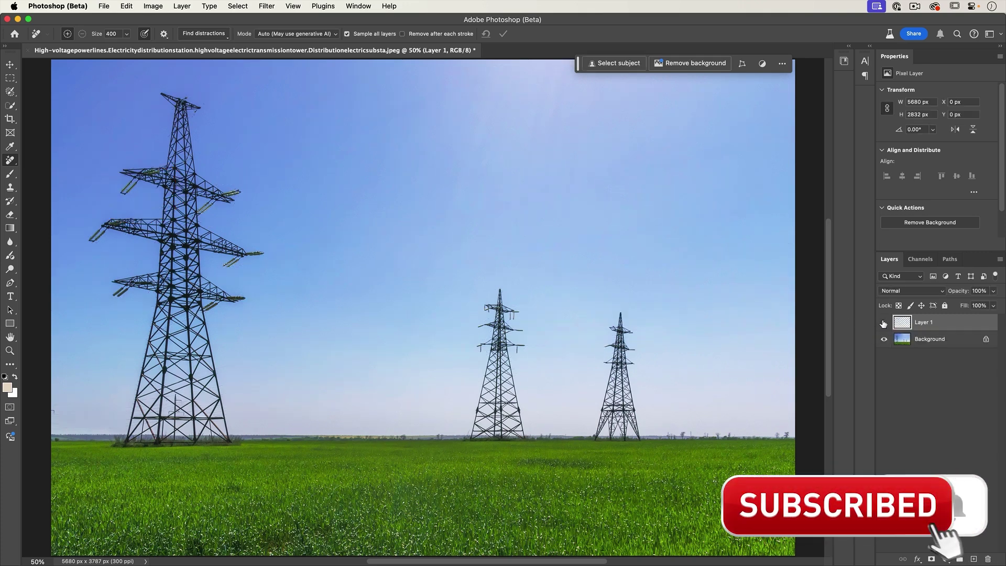
{"action": "left_click", "coordinate": [884, 322]}
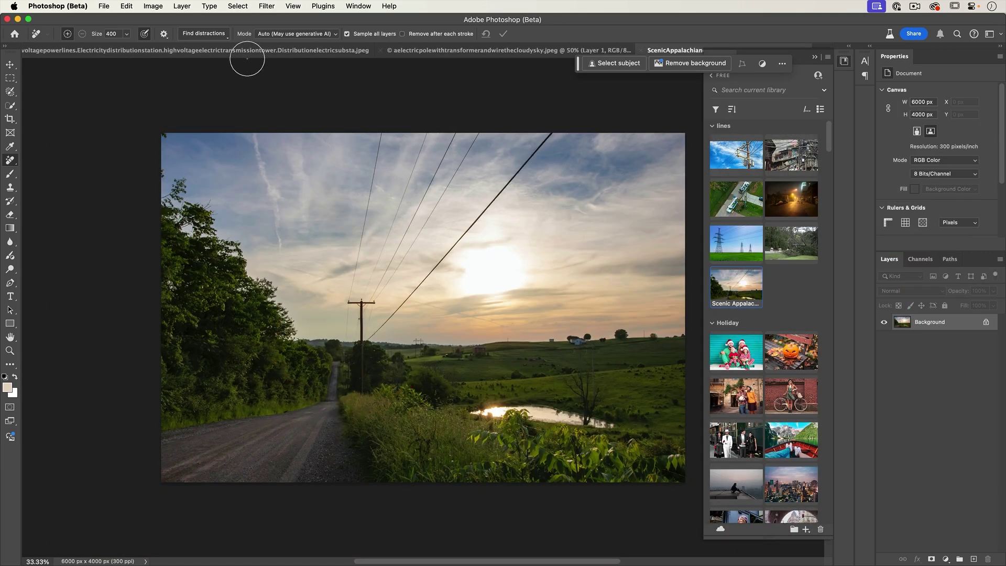
- Add a new layer and run Find Distractions > Wires and cables on the road photo
{"action": "key", "text": "ctrl+alt+shift+n"}
{"action": "left_click", "coordinate": [204, 33]}
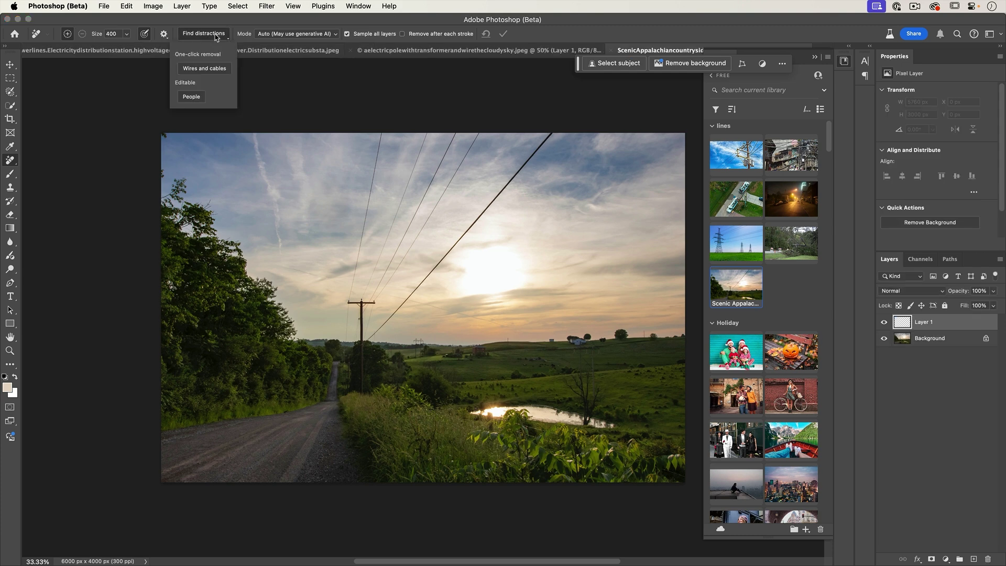
{"action": "left_click", "coordinate": [203, 69]}
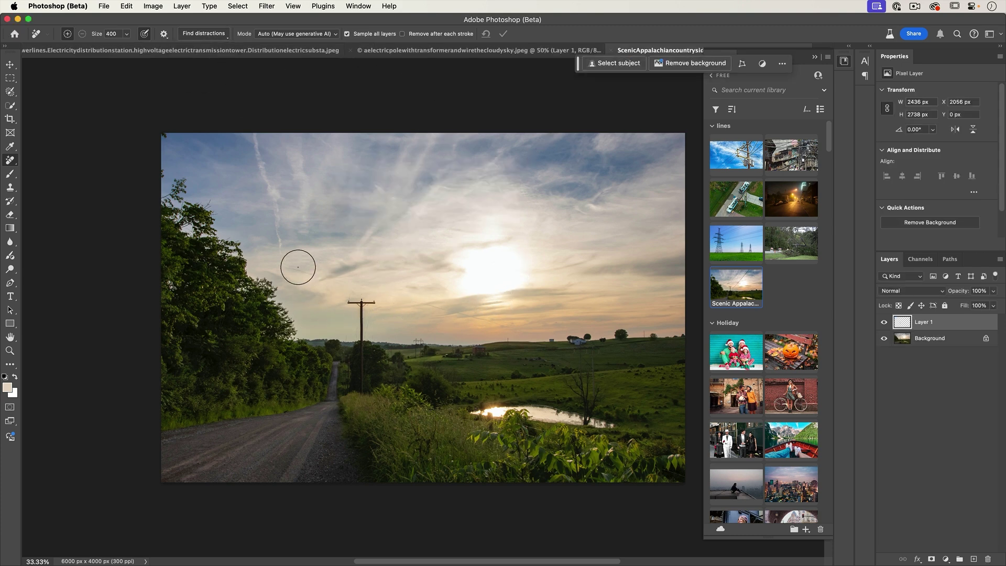
- Toggle Layer 1's visibility to compare the utility pole with and without wires
{"action": "left_click", "coordinate": [885, 322]}
{"action": "left_click", "coordinate": [884, 322]}
{"action": "scroll", "coordinate": [277, 150], "scroll_direction": "up", "scroll_amount": 1}
{"action": "scroll", "coordinate": [346, 271], "scroll_direction": "up", "scroll_amount": 1}
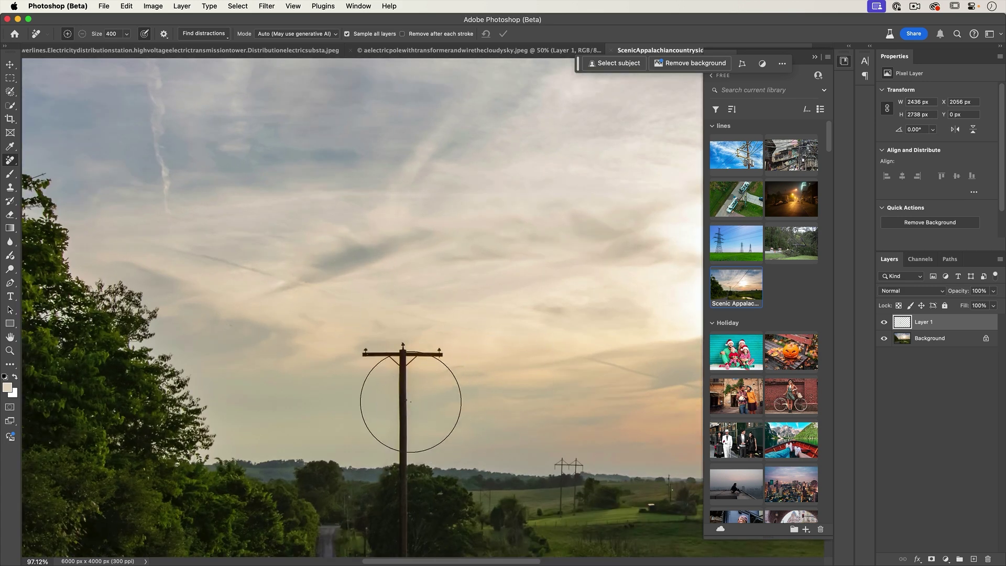
{"action": "scroll", "coordinate": [410, 400], "scroll_direction": "down", "scroll_amount": 2}
{"action": "scroll", "coordinate": [448, 259], "scroll_direction": "up", "scroll_amount": 2}
{"action": "scroll", "coordinate": [369, 345], "scroll_direction": "up", "scroll_amount": 1}
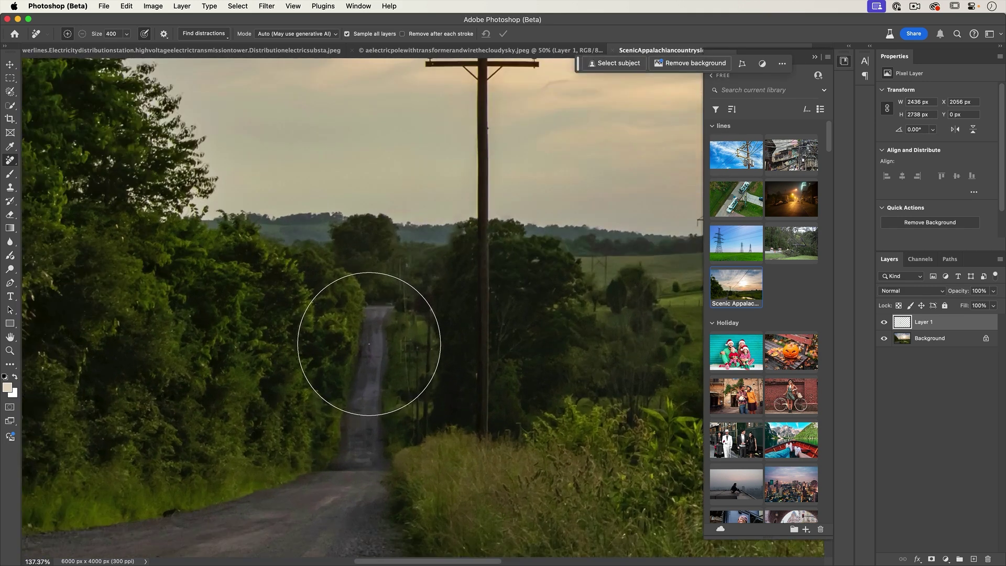
{"action": "scroll", "coordinate": [370, 345], "scroll_direction": "up", "scroll_amount": 1}
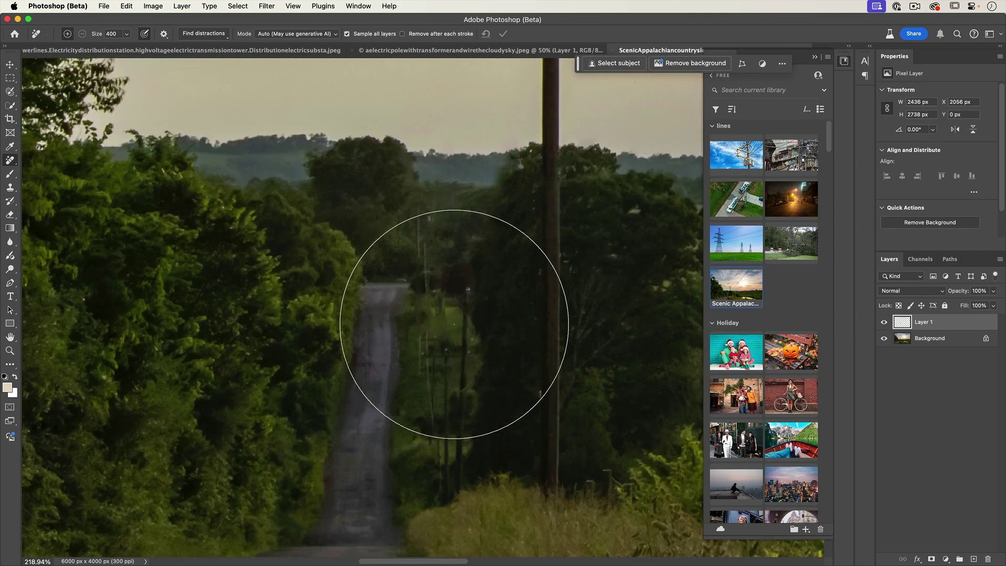
{"action": "left_click", "coordinate": [886, 323]}
{"action": "left_click", "coordinate": [885, 322]}
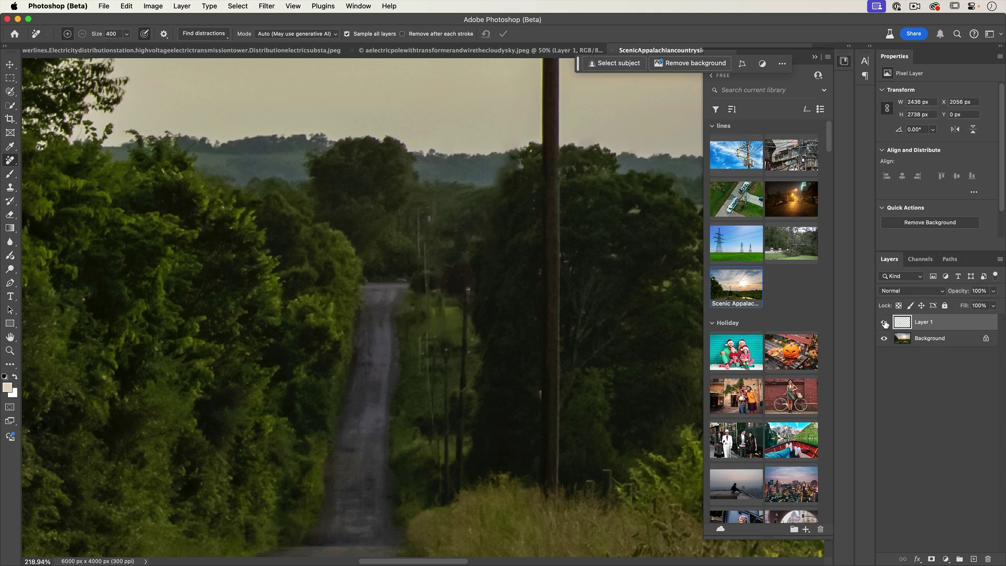
{"action": "left_click", "coordinate": [885, 322]}
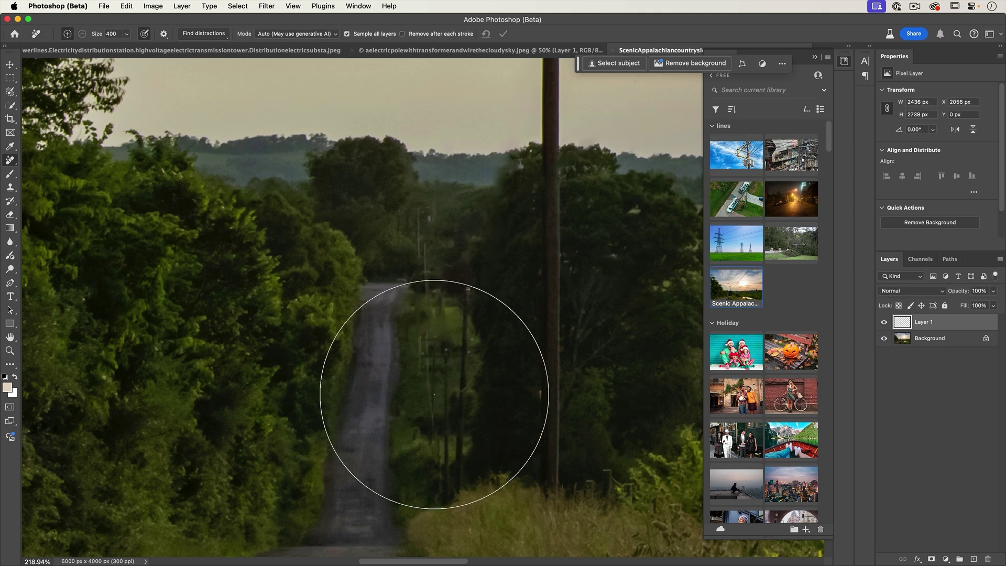
{"action": "left_click", "coordinate": [884, 322]}
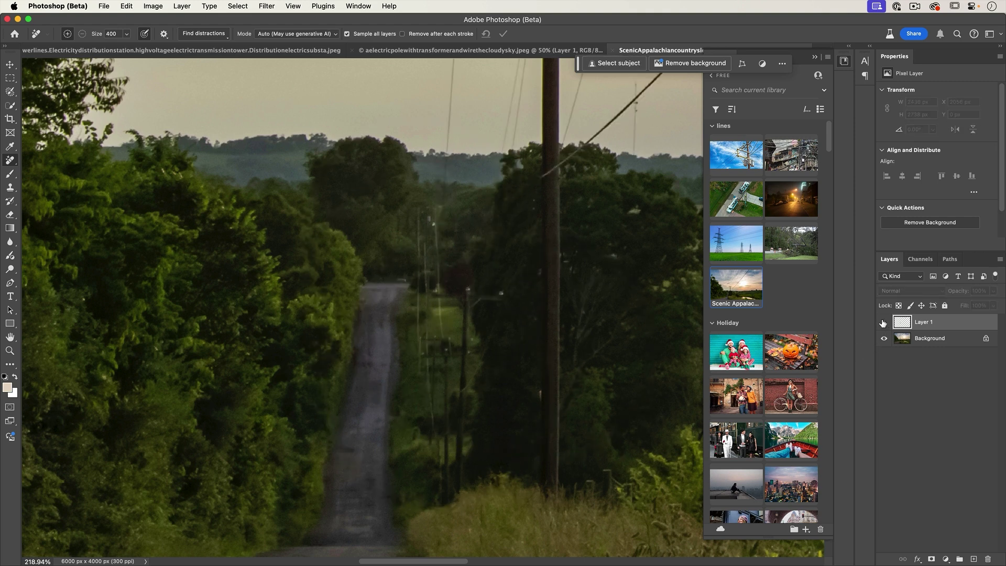
{"action": "scroll", "coordinate": [358, 319], "scroll_direction": "down", "scroll_amount": 5}
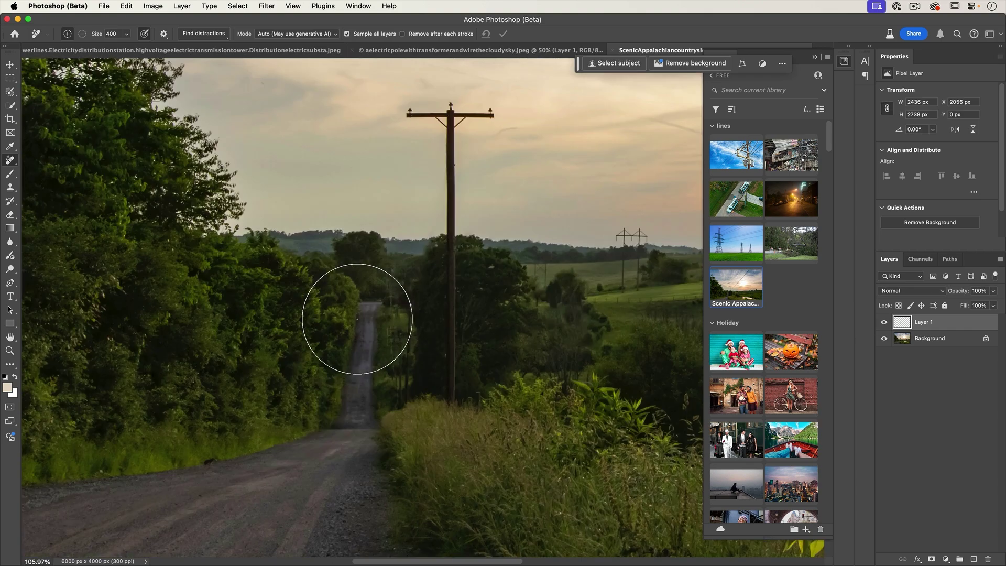
{"action": "scroll", "coordinate": [358, 318], "scroll_direction": "down", "scroll_amount": 5}
{"action": "scroll", "coordinate": [601, 330], "scroll_direction": "down", "scroll_amount": 2}
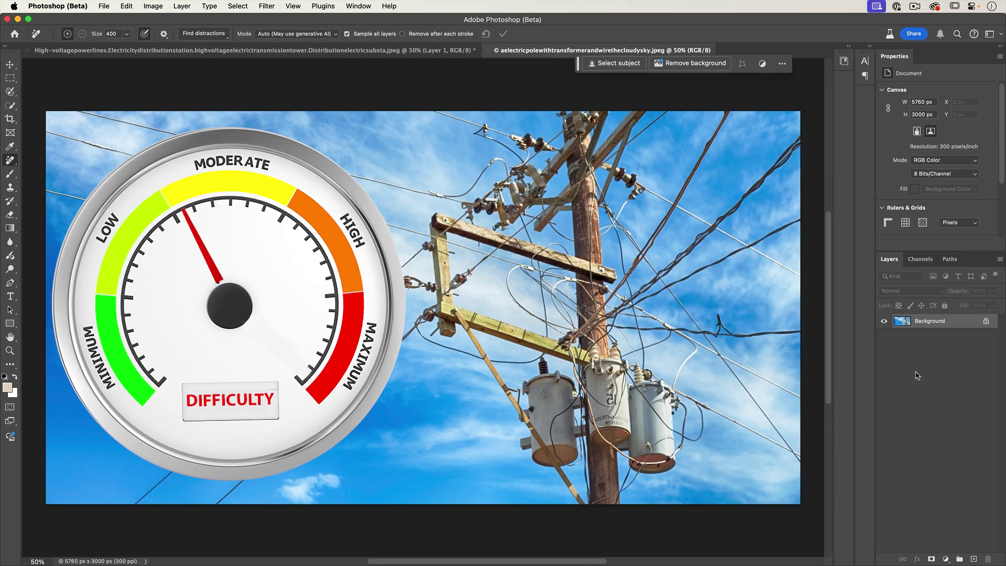
- Add a new layer and run Find Distractions > Wires and cables on the transformer pole photo
{"action": "left_click", "coordinate": [974, 558]}
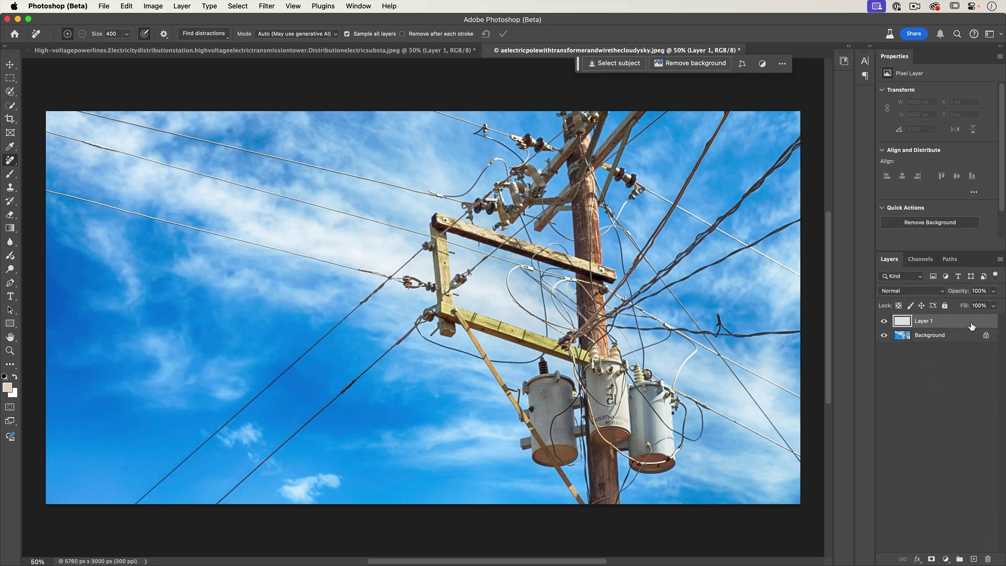
{"action": "left_click", "coordinate": [204, 33]}
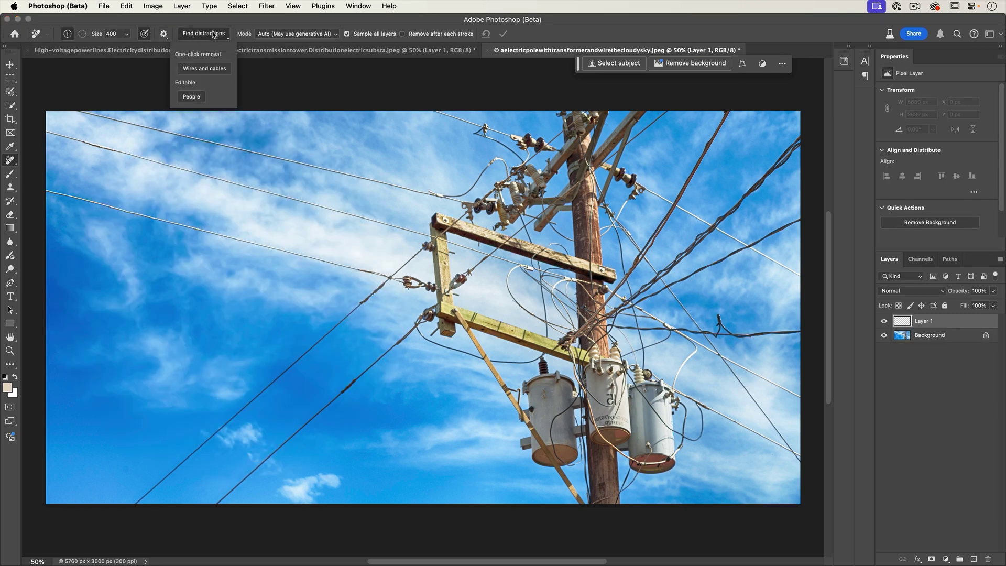
{"action": "left_click", "coordinate": [215, 69]}
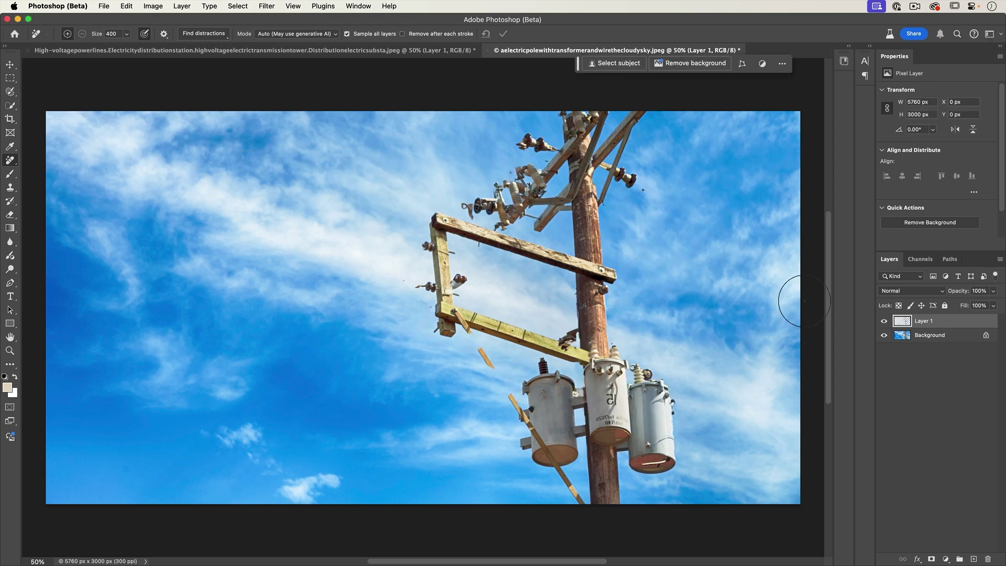
- Toggle Layer 1's visibility to compare the pole with and without its tangled cables
{"action": "left_click", "coordinate": [885, 321]}
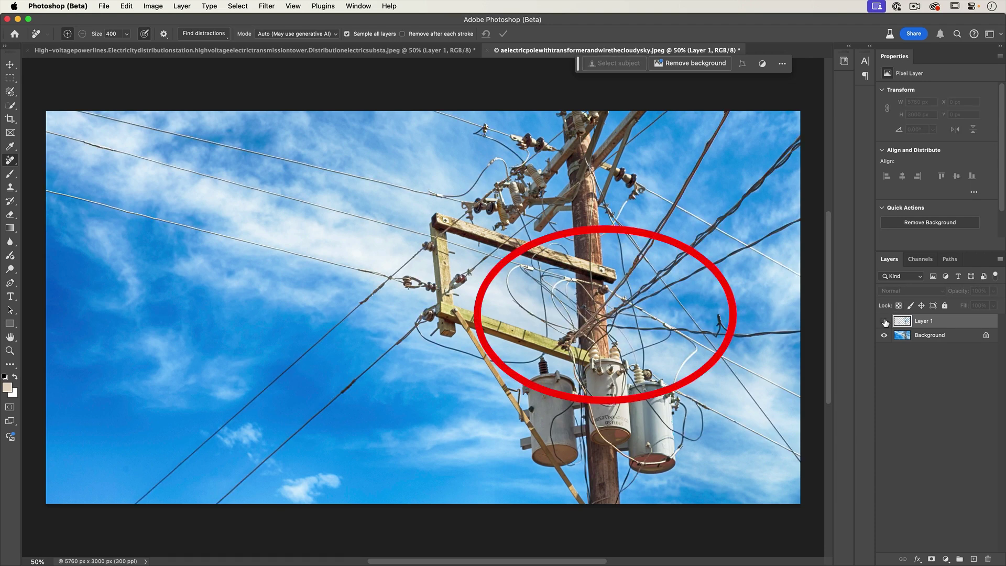
{"action": "left_click", "coordinate": [885, 321]}
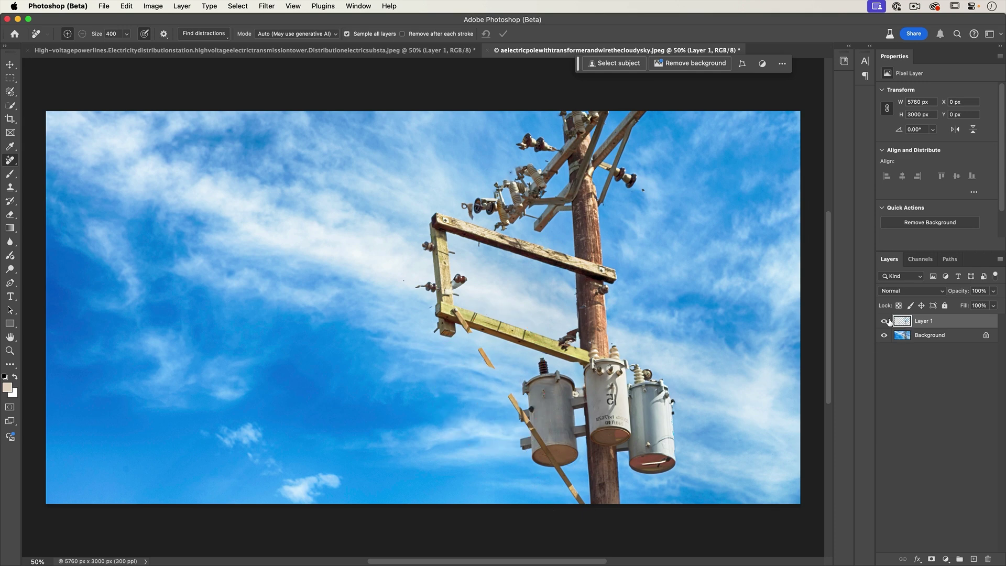
{"action": "left_click", "coordinate": [885, 321]}
{"action": "left_click", "coordinate": [886, 321]}
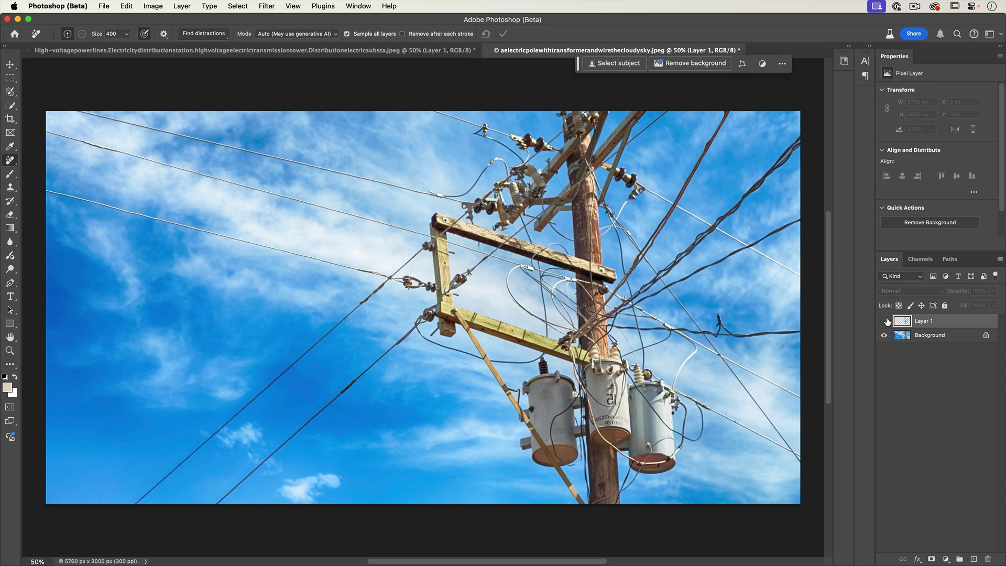
{"action": "left_click", "coordinate": [886, 321]}
{"action": "left_click", "coordinate": [886, 321]}
{"action": "left_click", "coordinate": [886, 321]}
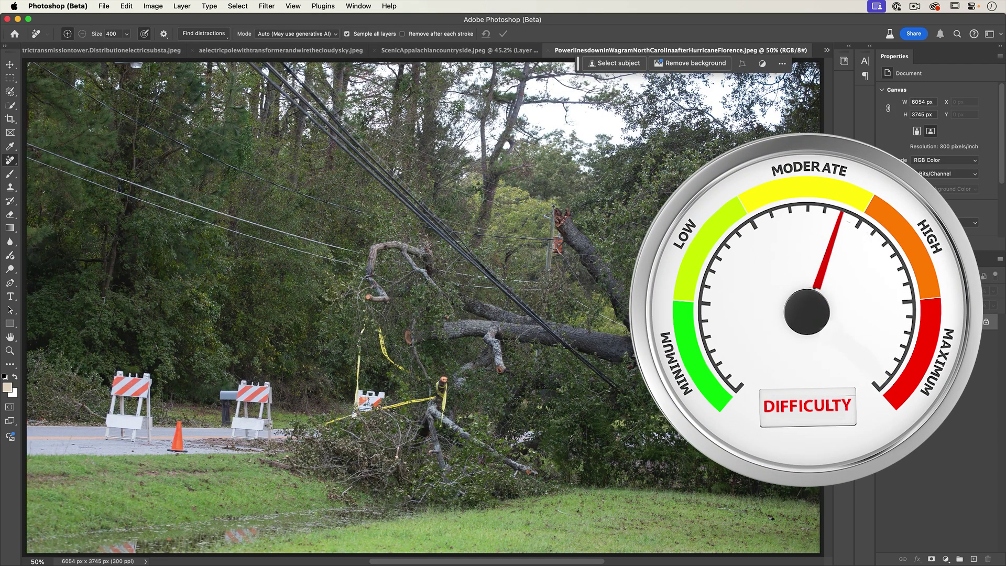
- Add a new layer and run Find Distractions > Wires and cables on the fallen-tree scene
{"action": "key", "text": "ctrl+shift+n"}
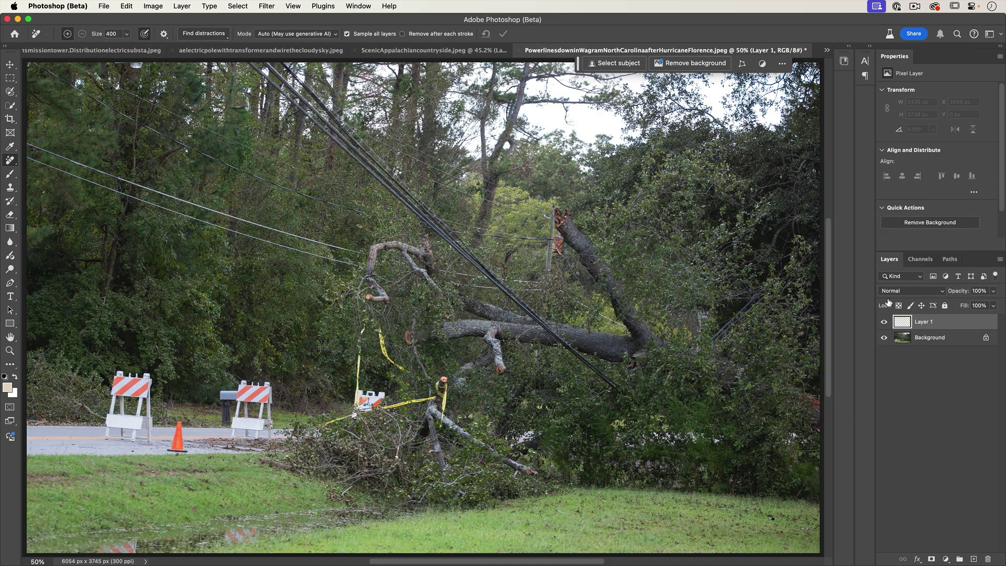
{"action": "left_click", "coordinate": [204, 35]}
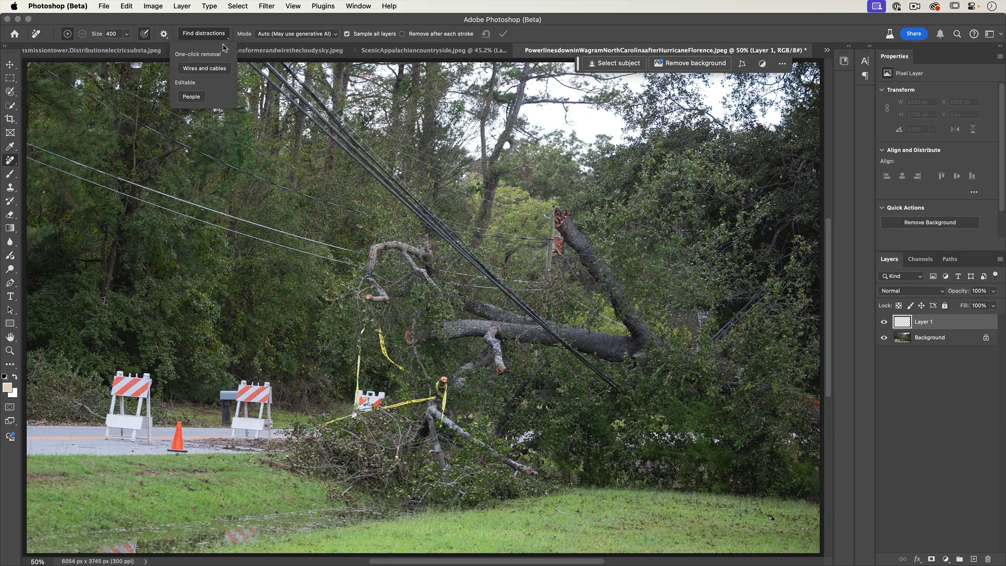
{"action": "left_click", "coordinate": [205, 69]}
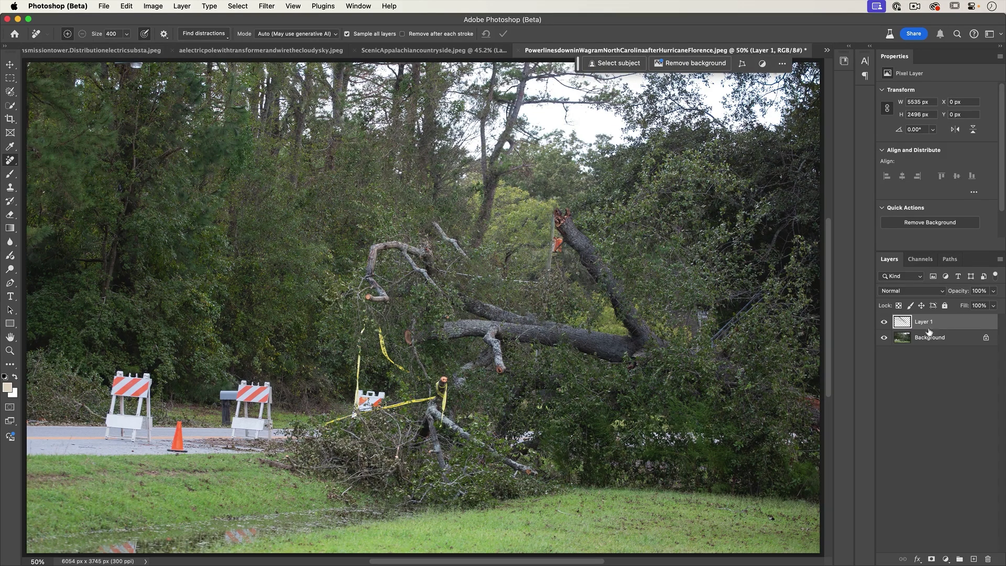
- Toggle Layer 1 to compare before and after, then switch to the aerial trucks photo
{"action": "left_click", "coordinate": [884, 321]}
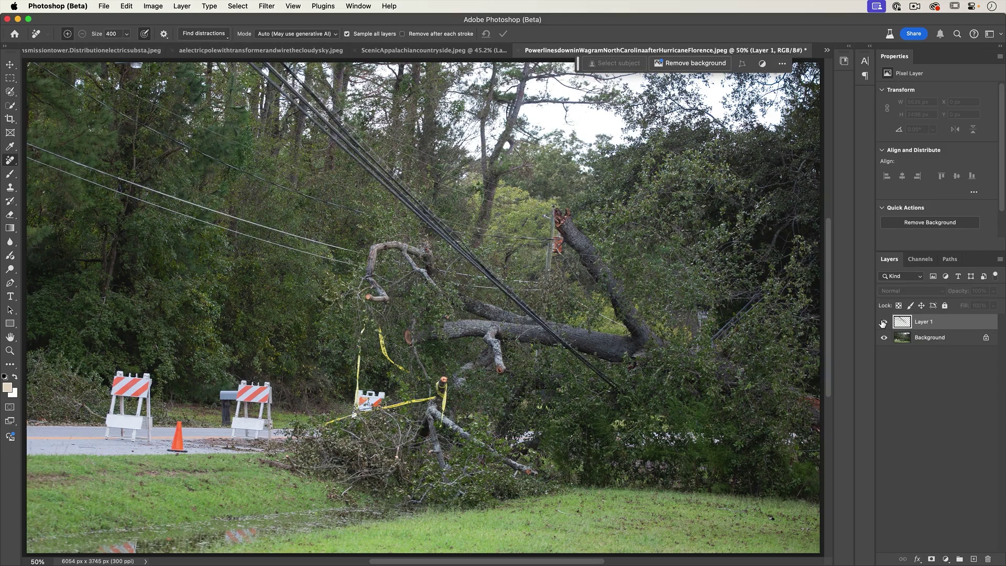
{"action": "left_click", "coordinate": [884, 321]}
{"action": "left_click", "coordinate": [884, 321]}
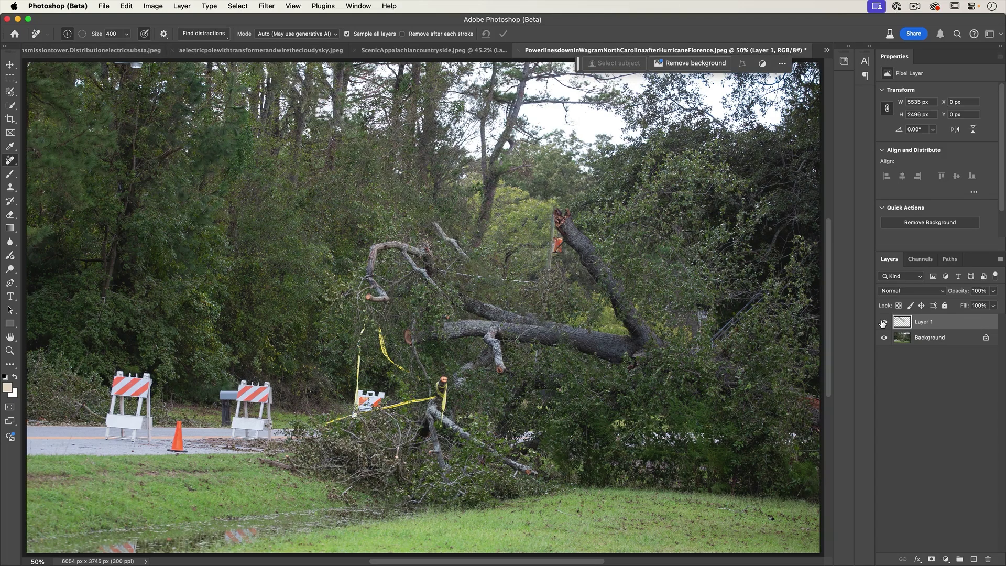
{"action": "left_click", "coordinate": [883, 321]}
{"action": "key", "text": "ctrl+Tab"}
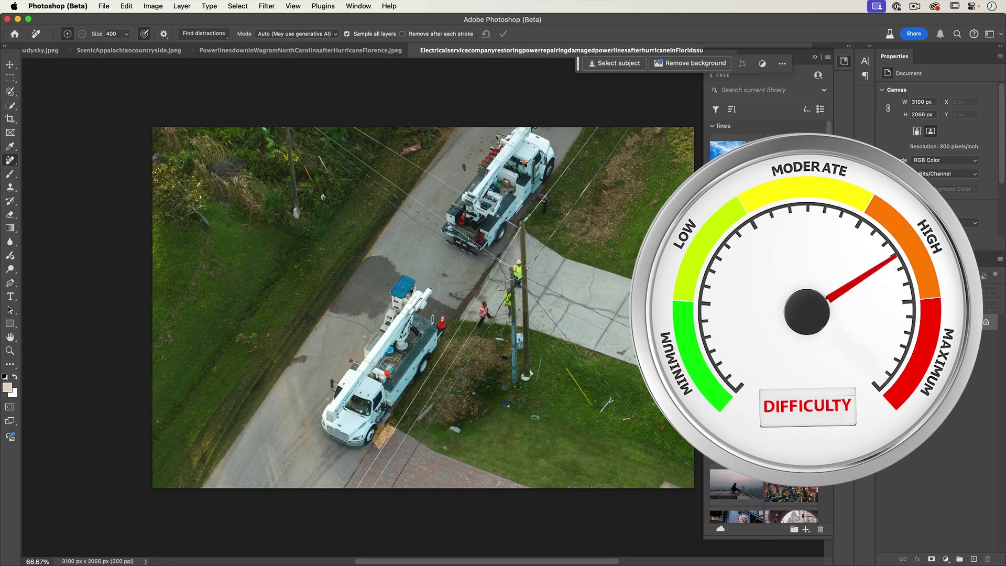
- Collapse the Libraries panel and remove the wires from the aerial trucks photo
{"action": "left_click", "coordinate": [817, 58]}
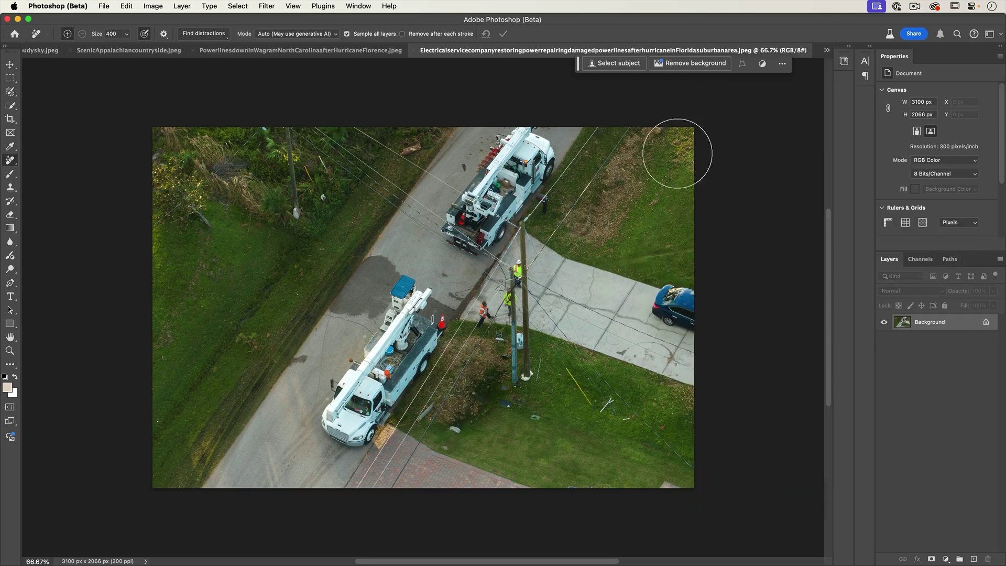
{"action": "left_click", "coordinate": [195, 35]}
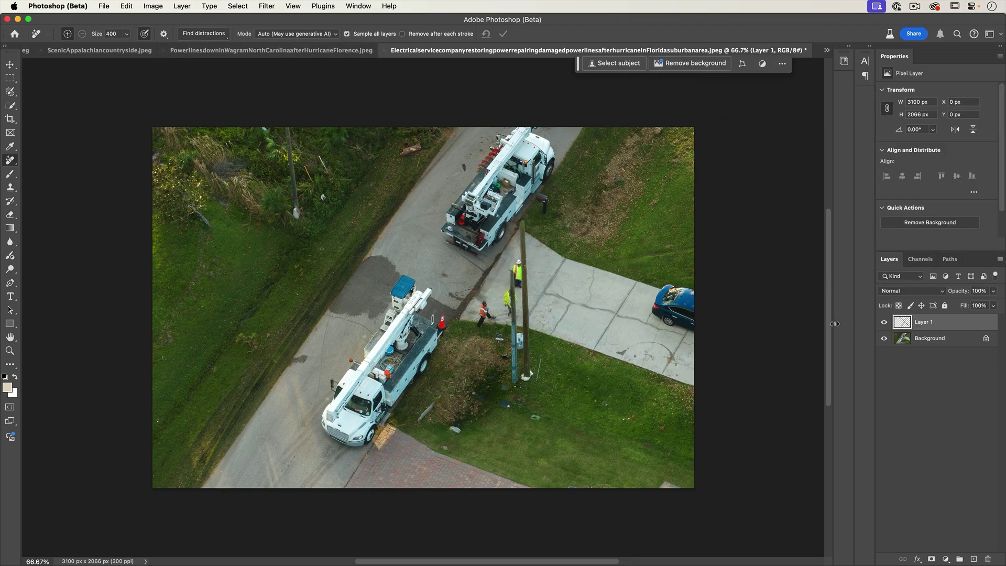
- Toggle Layer 1's visibility to compare the aerial photo with and without wires
{"action": "left_click", "coordinate": [884, 322]}
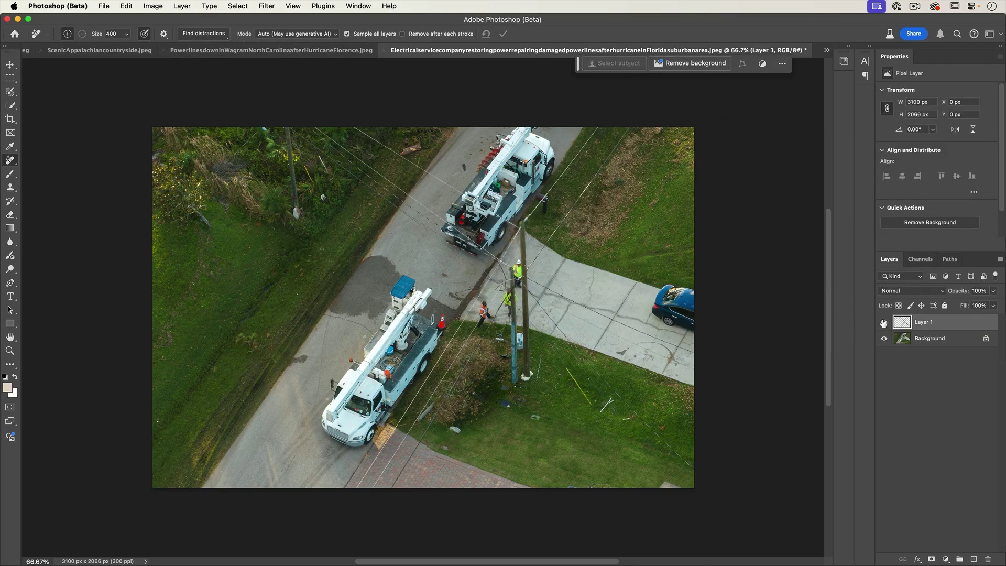
{"action": "left_click", "coordinate": [883, 321]}
{"action": "left_click", "coordinate": [883, 322]}
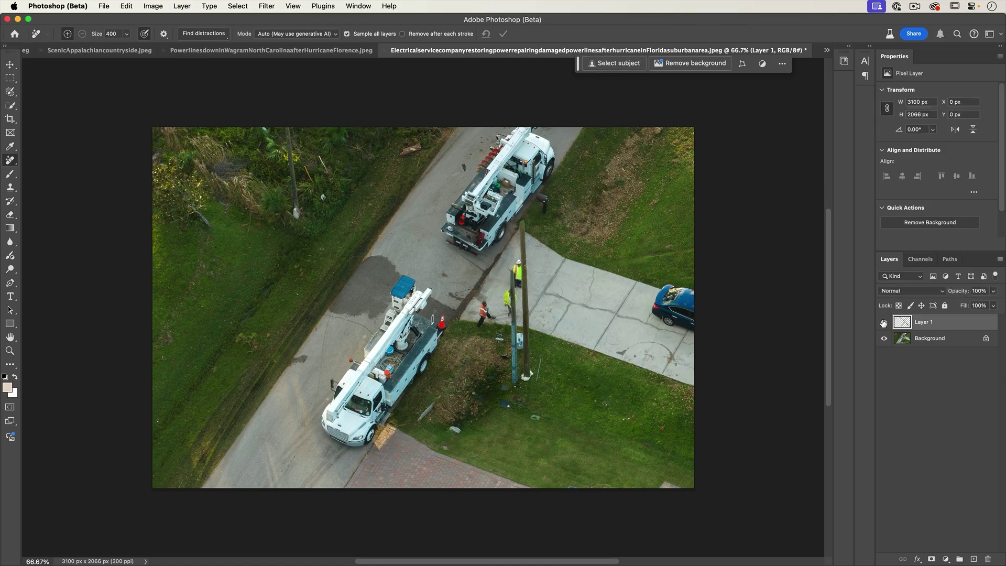
{"action": "left_click", "coordinate": [883, 321]}
{"action": "left_click", "coordinate": [884, 321]}
{"action": "left_click", "coordinate": [884, 321]}
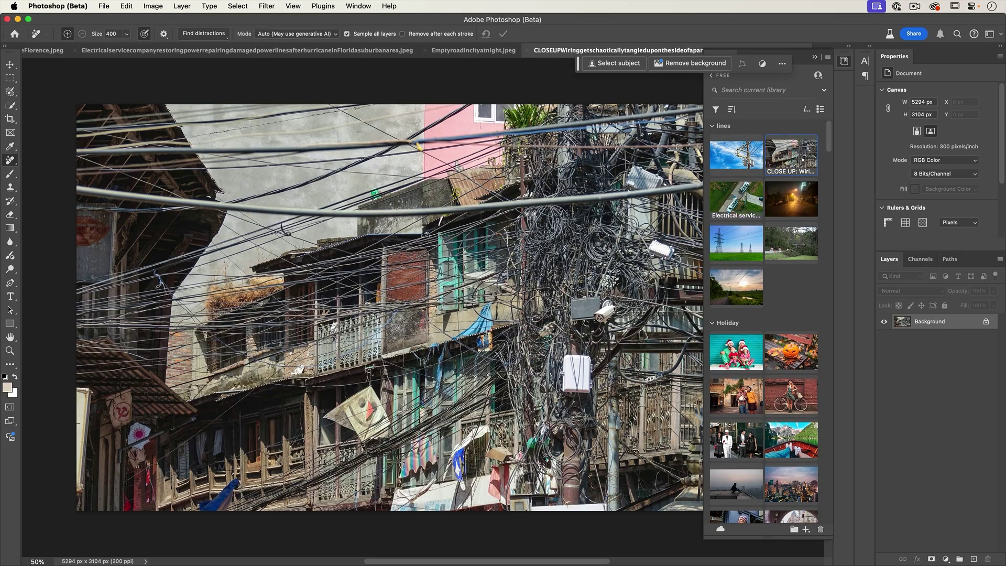
- Switch to the night street photo and toggle Layer 1 to compare the wire-free result
{"action": "left_click", "coordinate": [474, 50]}
{"action": "left_click", "coordinate": [204, 33]}
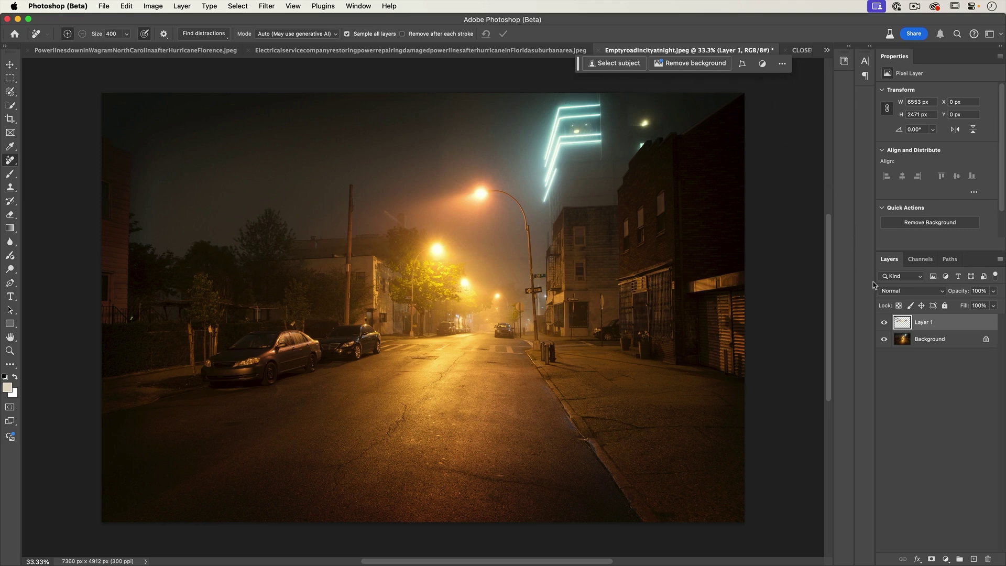
{"action": "left_click", "coordinate": [885, 322]}
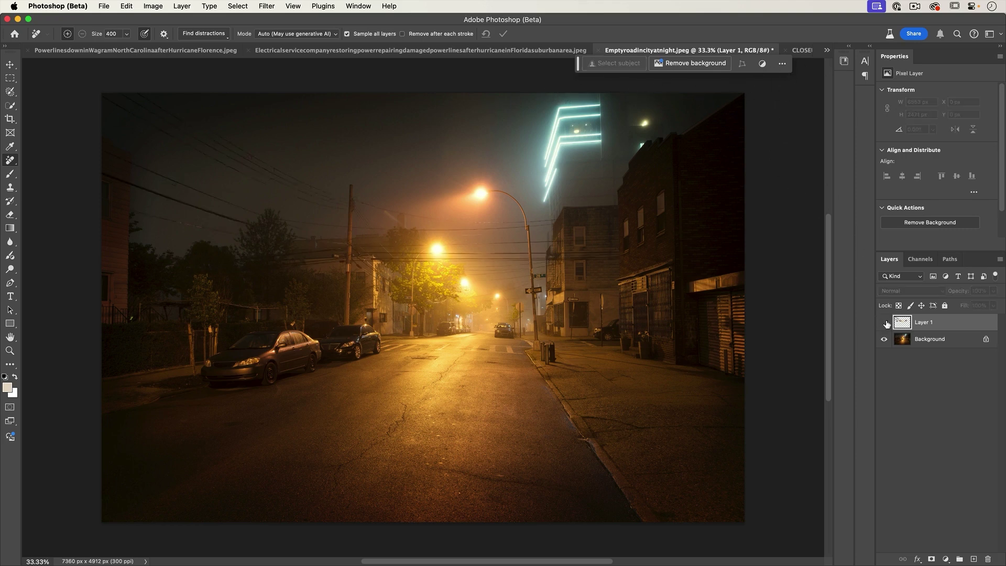
{"action": "left_click", "coordinate": [885, 322]}
{"action": "left_click", "coordinate": [885, 322]}
- Compare once more, then switch to the tangled-wiring close-up document
{"action": "left_click", "coordinate": [887, 323]}
{"action": "left_click", "coordinate": [887, 323]}
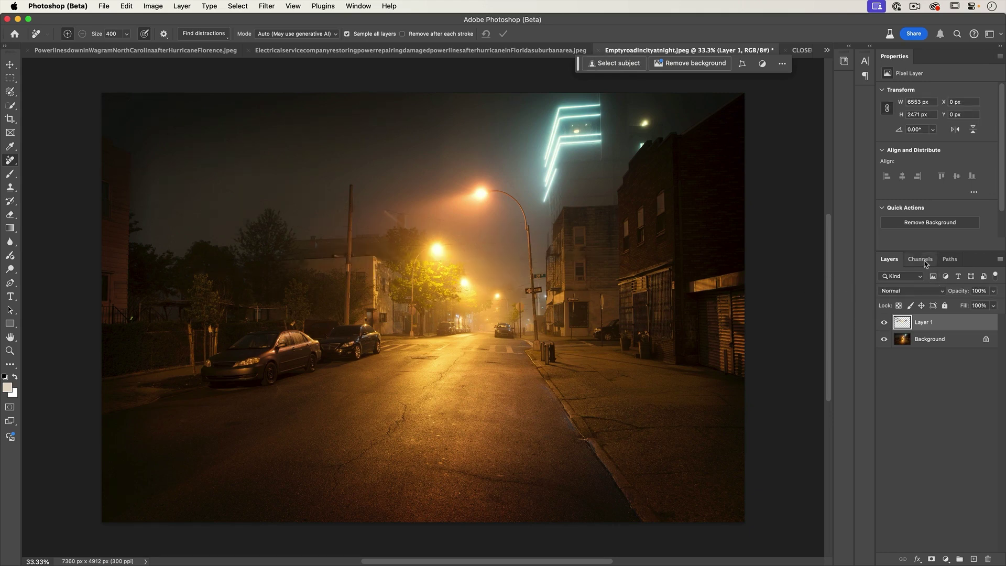
{"action": "left_click", "coordinate": [800, 50]}
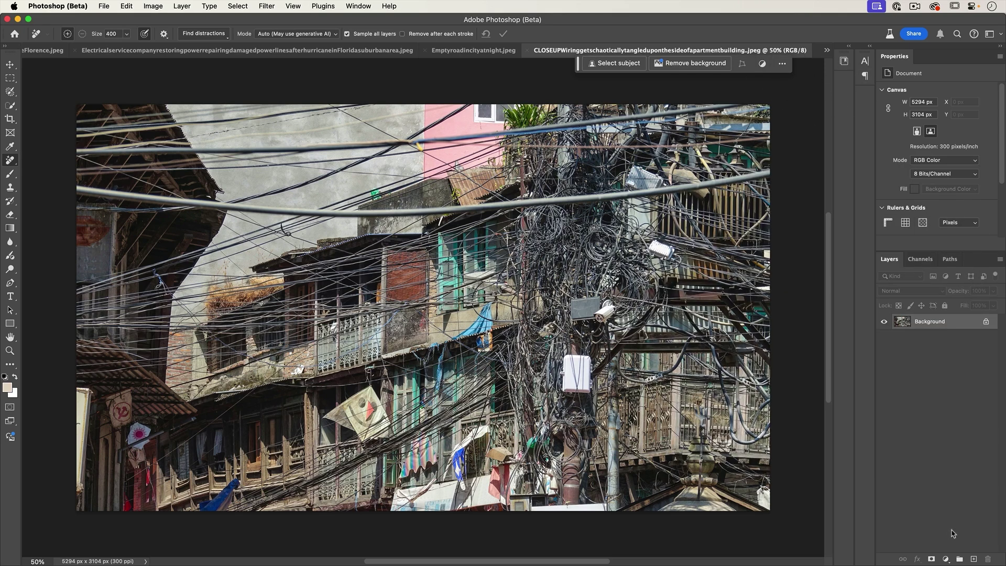
- Add a new layer and run Find Distractions > Wires and cables on the tangled-wiring close-up
{"action": "left_click", "coordinate": [974, 559]}
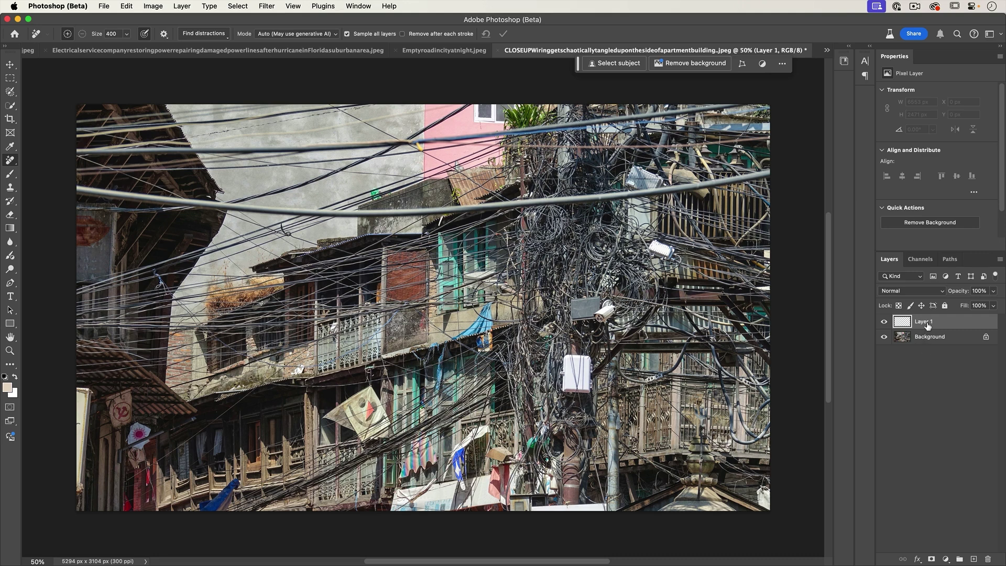
{"action": "left_click", "coordinate": [200, 34]}
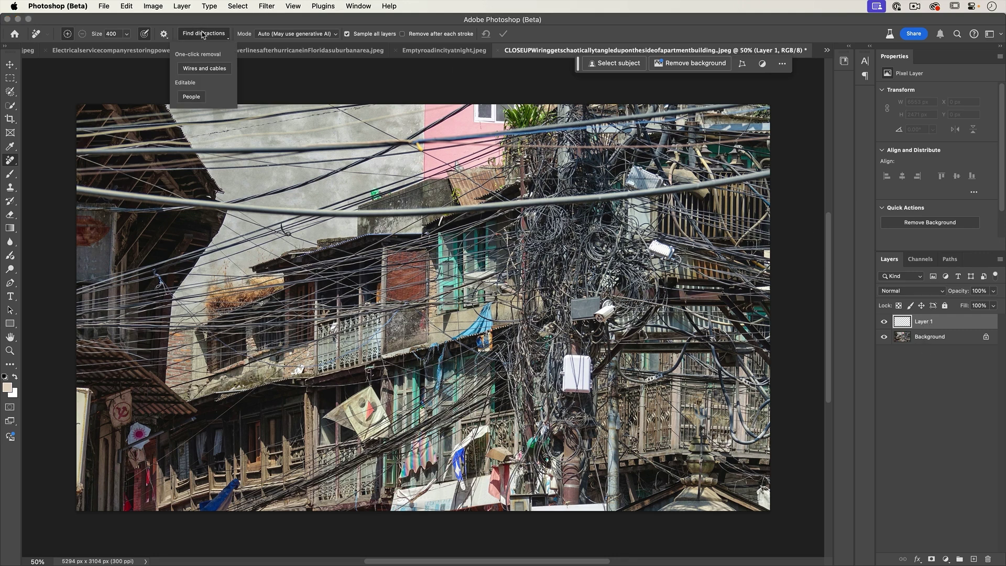
{"action": "left_click", "coordinate": [203, 68]}
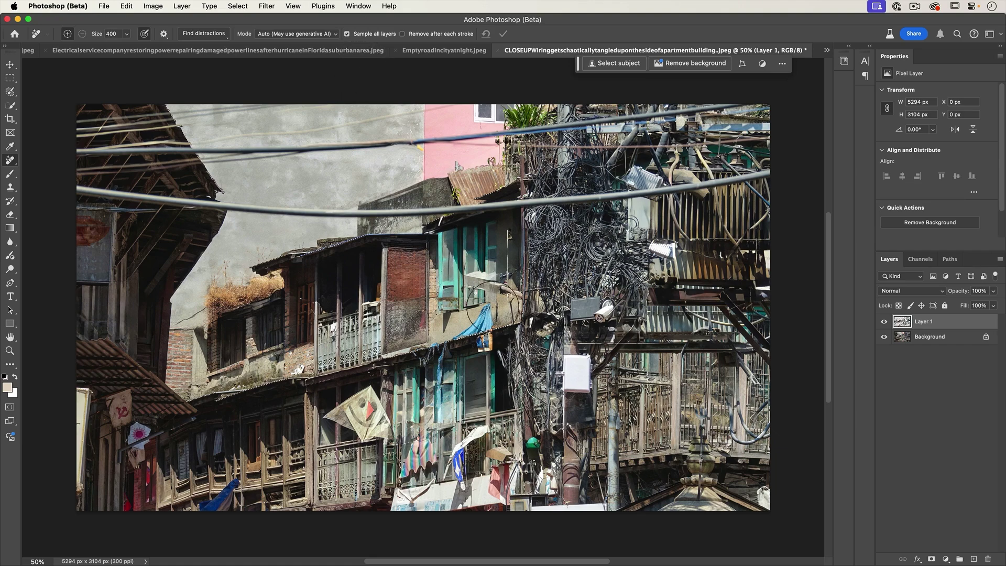
{"action": "left_click", "coordinate": [885, 322]}
{"action": "left_click", "coordinate": [884, 322]}
{"action": "left_click", "coordinate": [884, 322]}
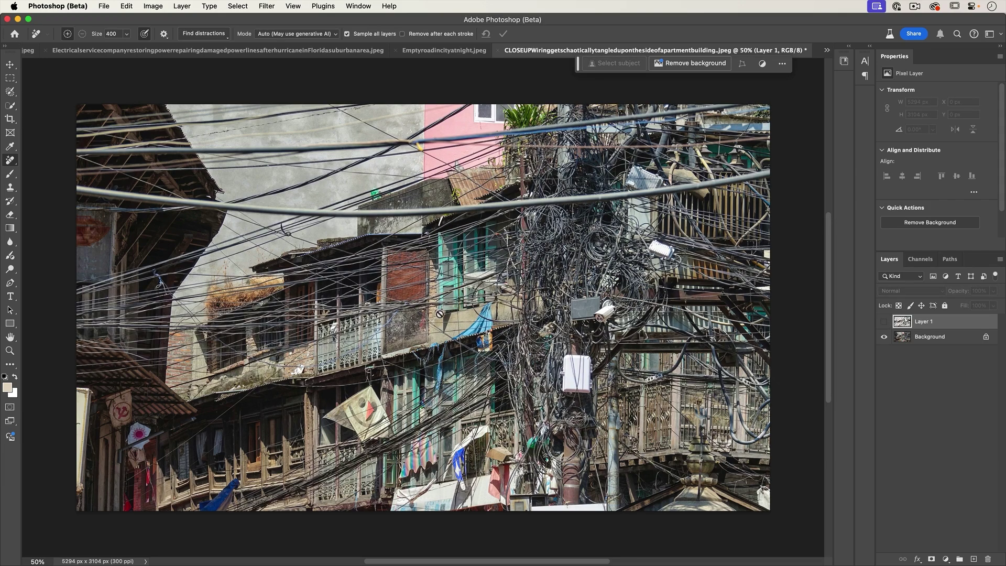
{"action": "left_click", "coordinate": [889, 321]}
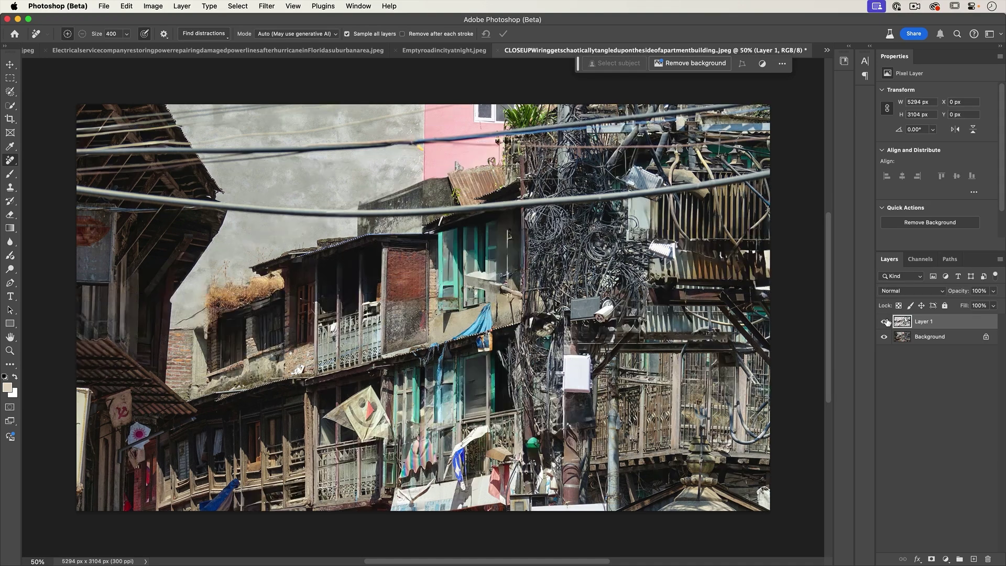
{"action": "left_click", "coordinate": [888, 322]}
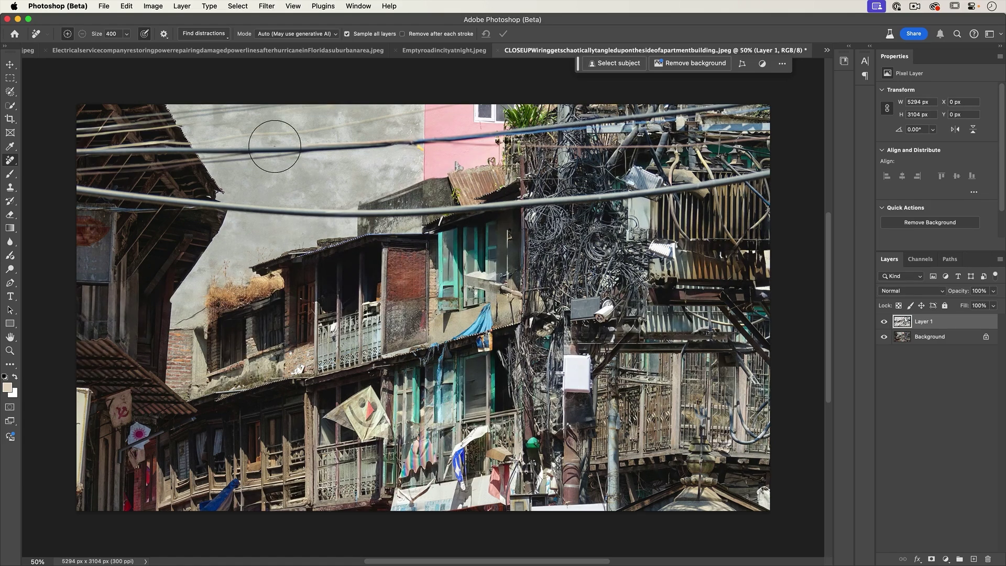
{"action": "left_click", "coordinate": [886, 320]}
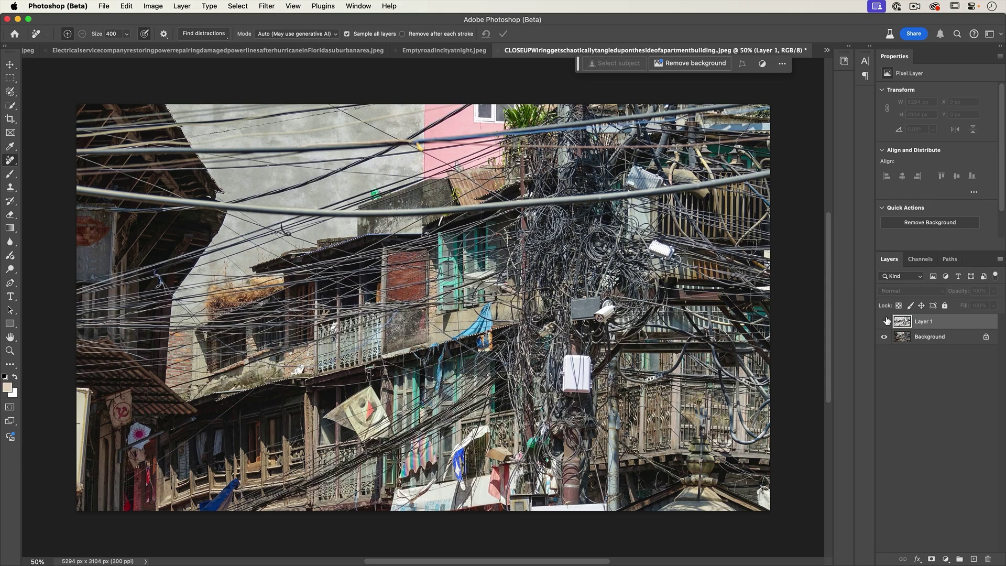
{"action": "left_click", "coordinate": [887, 320]}
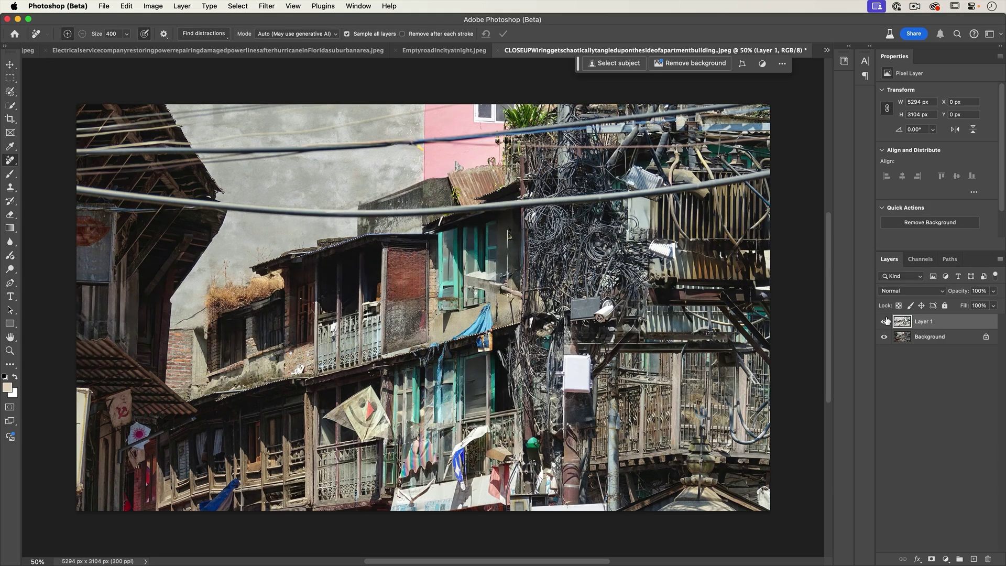
{"action": "left_click", "coordinate": [887, 321]}
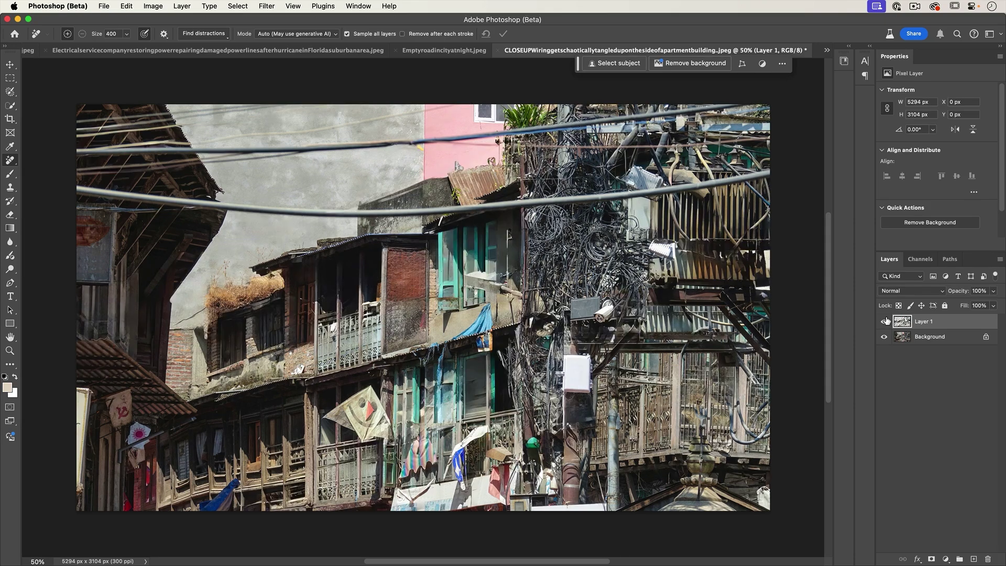